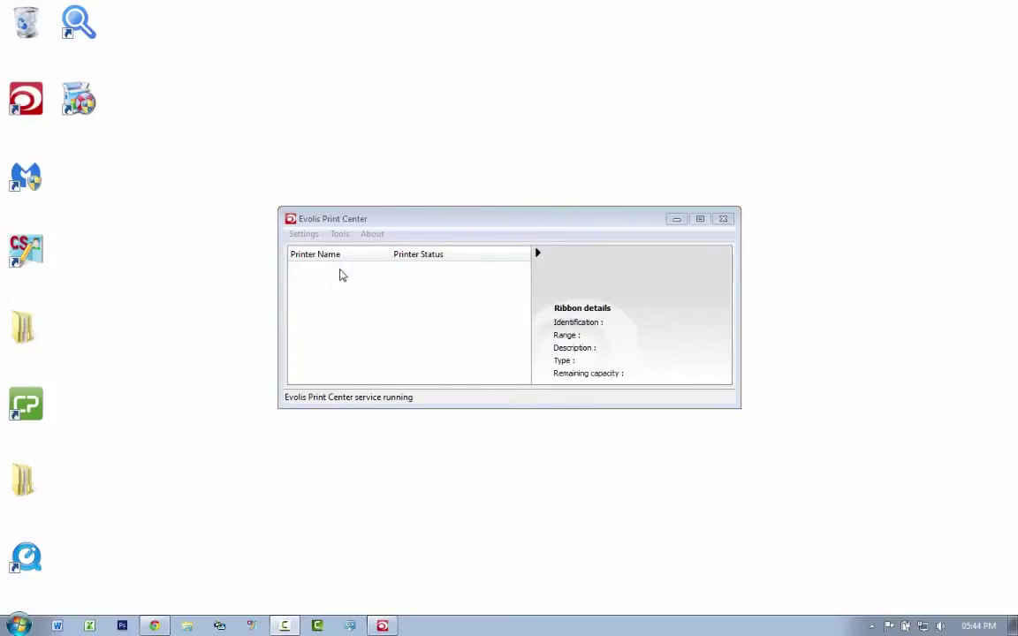
Inspect the installed printers in Devices and Printers and the device removal option for a printer, without removing anything
click(19, 624)
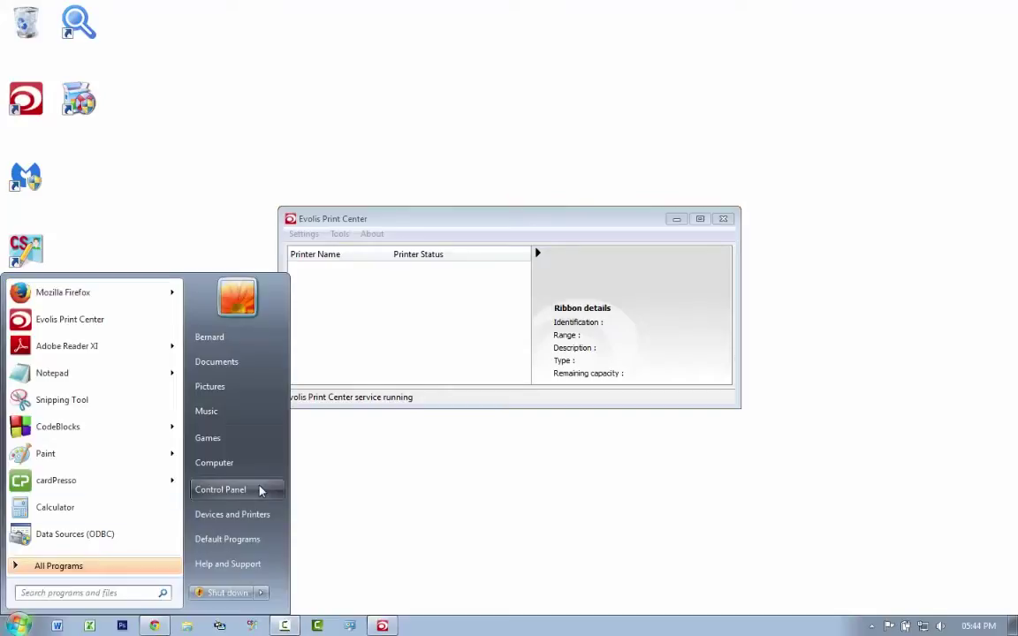
click(238, 521)
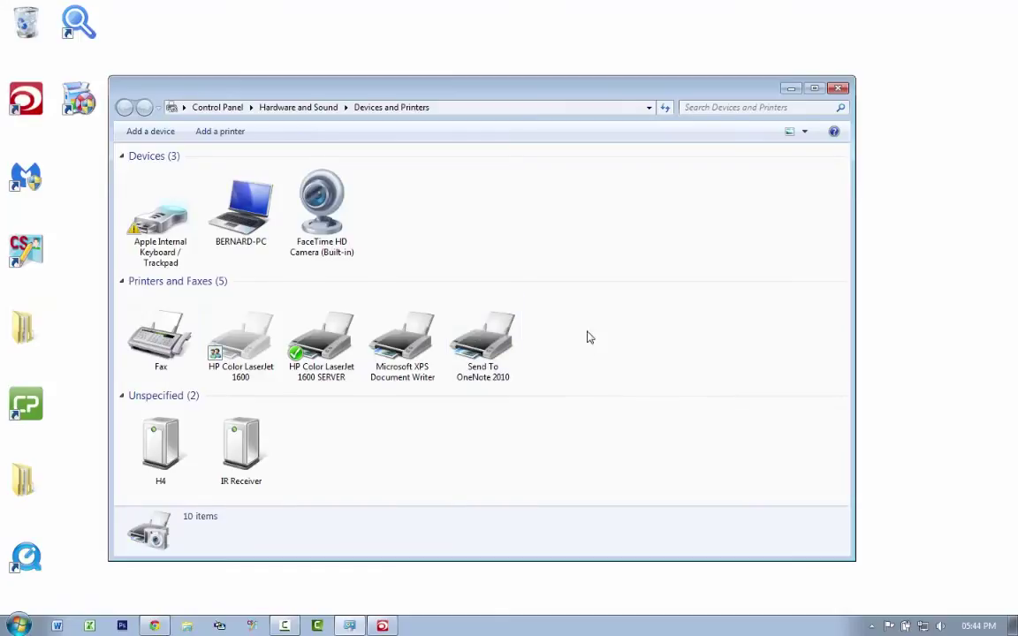
click(489, 344)
right_click(490, 345)
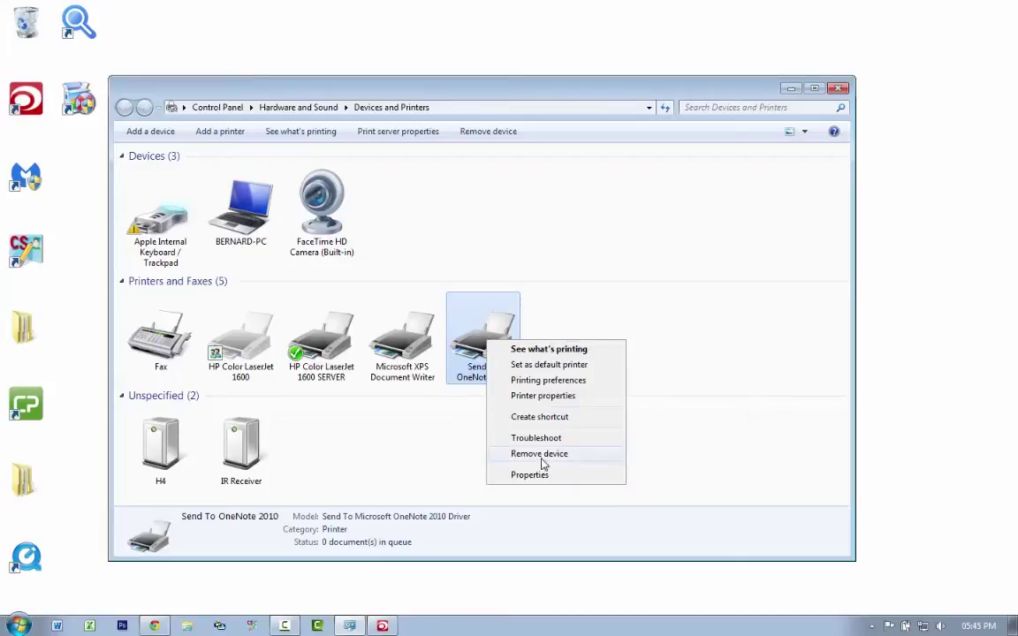
click(668, 369)
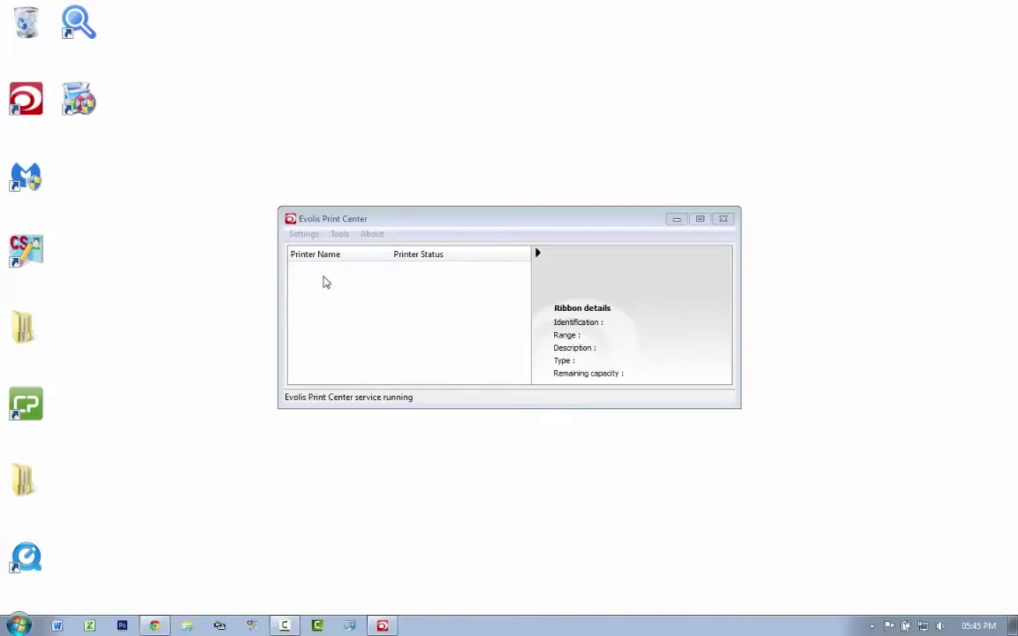
In Chrome, find the driver and firmware downloads for the Primacy printer on the Evolis website, then minimize the browser
click(154, 626)
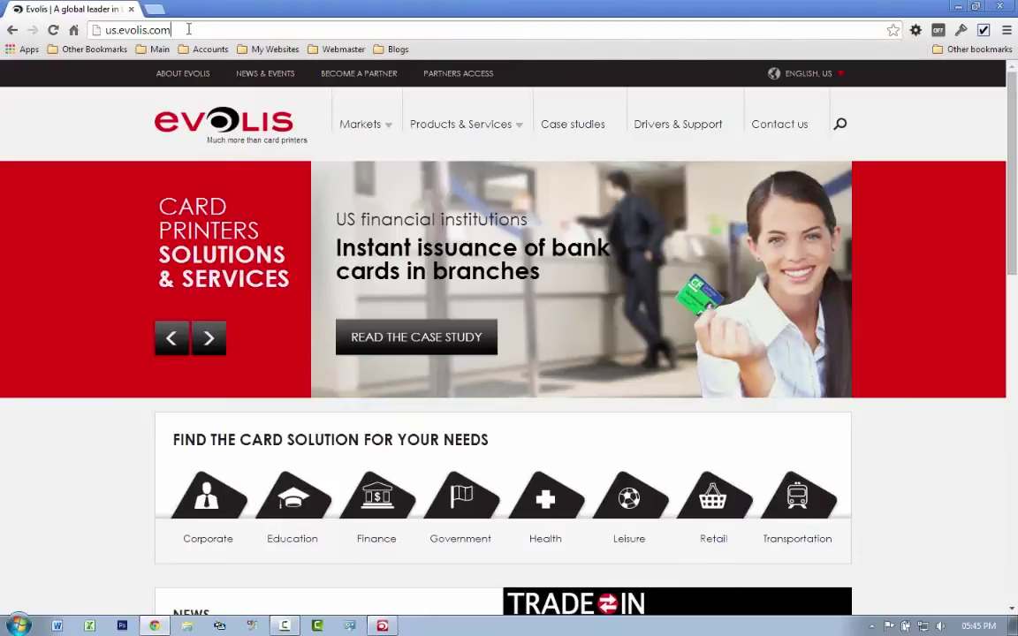
click(681, 133)
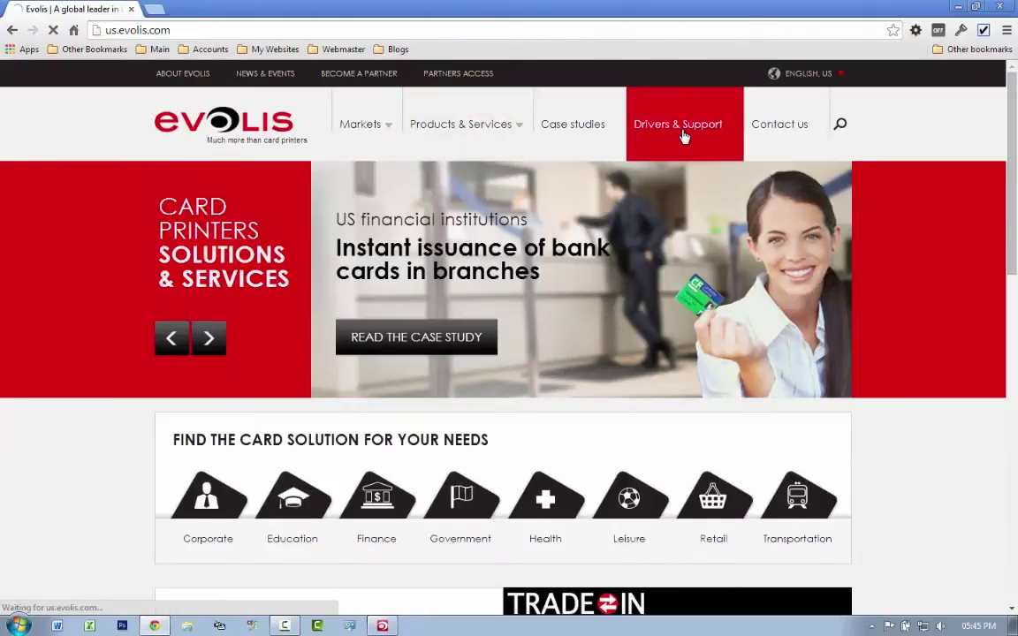
scroll(471, 277, down, 3)
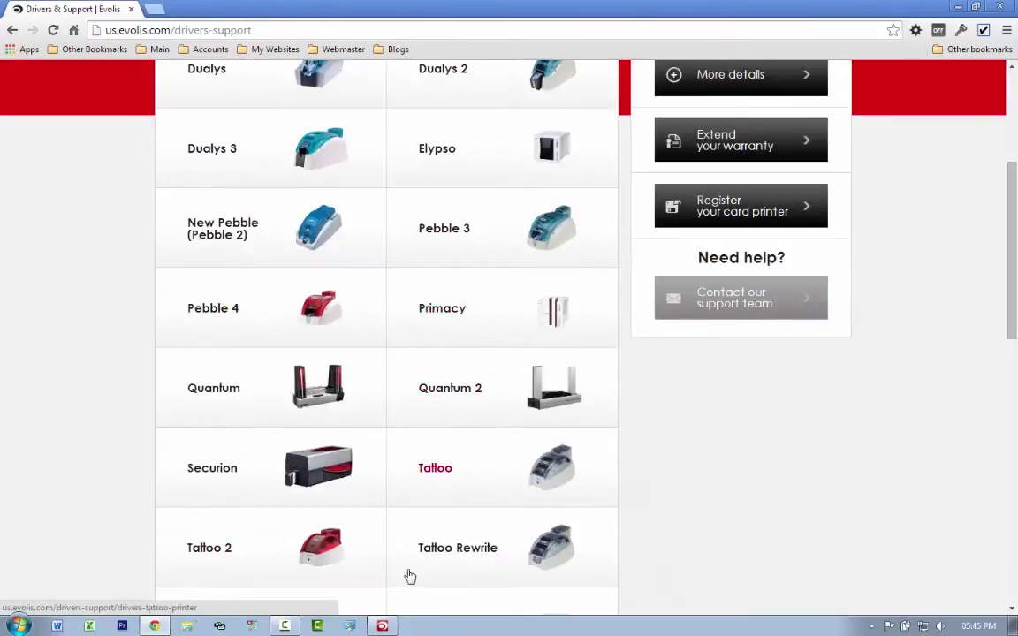
click(441, 302)
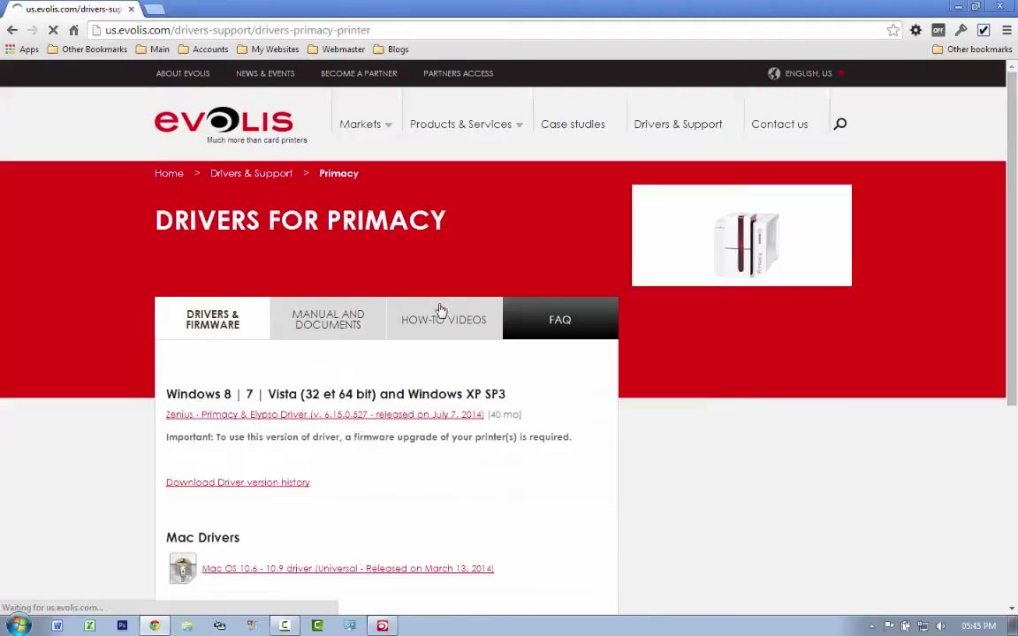
scroll(235, 330, down, 1)
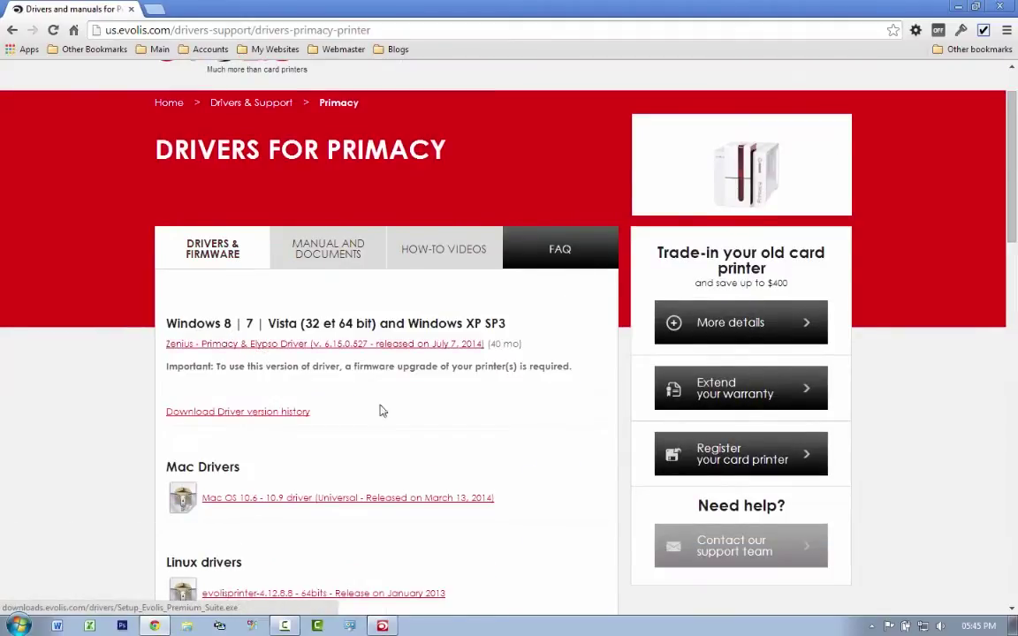
scroll(419, 415, down, 5)
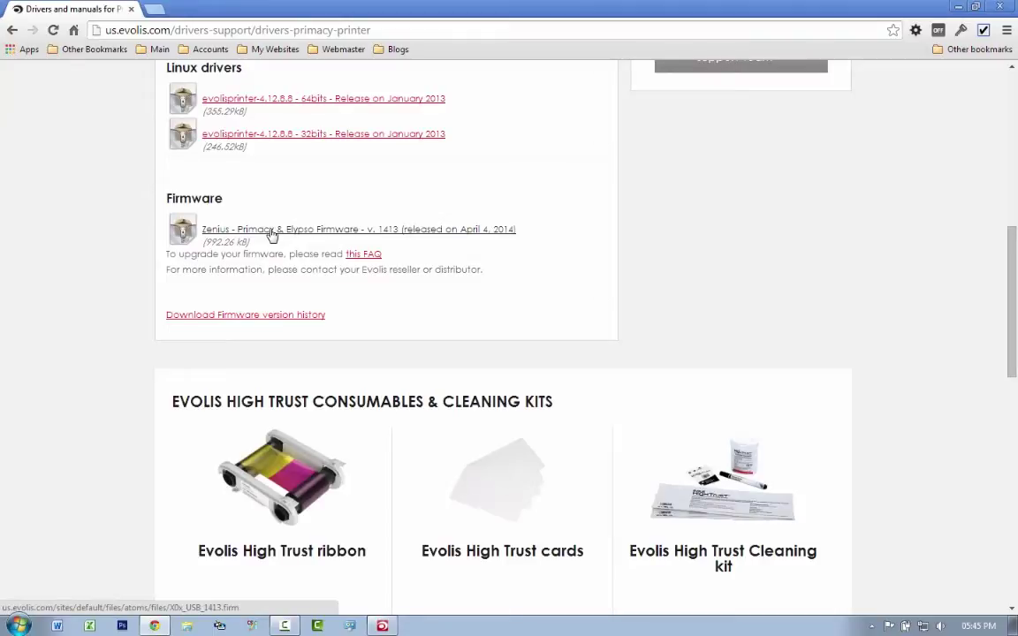
click(958, 7)
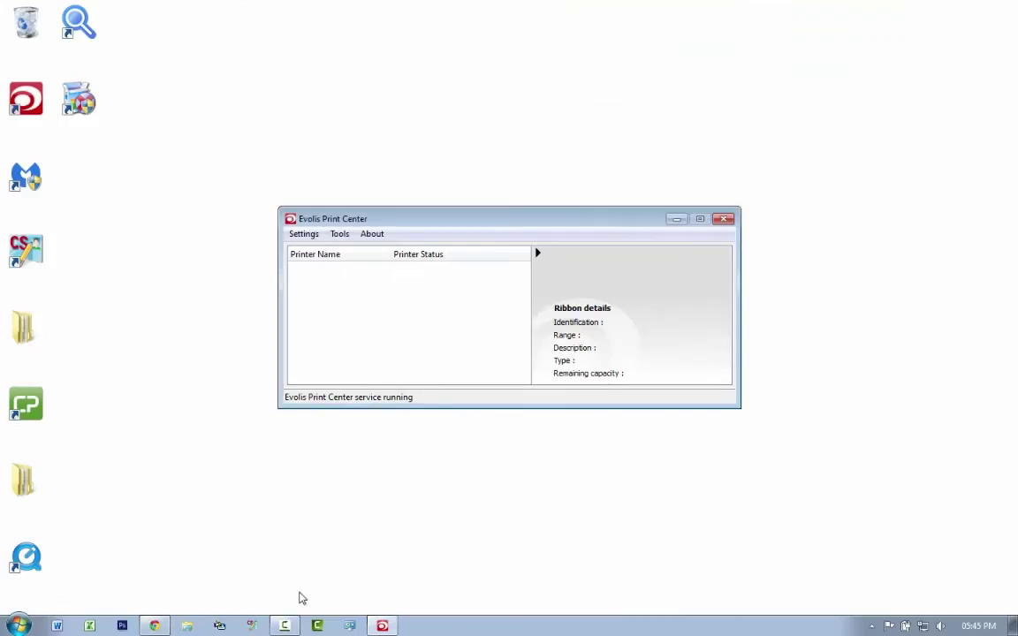
Run the Setup_Evolis_Premium_Suite installer from the Downloads folder and allow it past the security warning
click(187, 626)
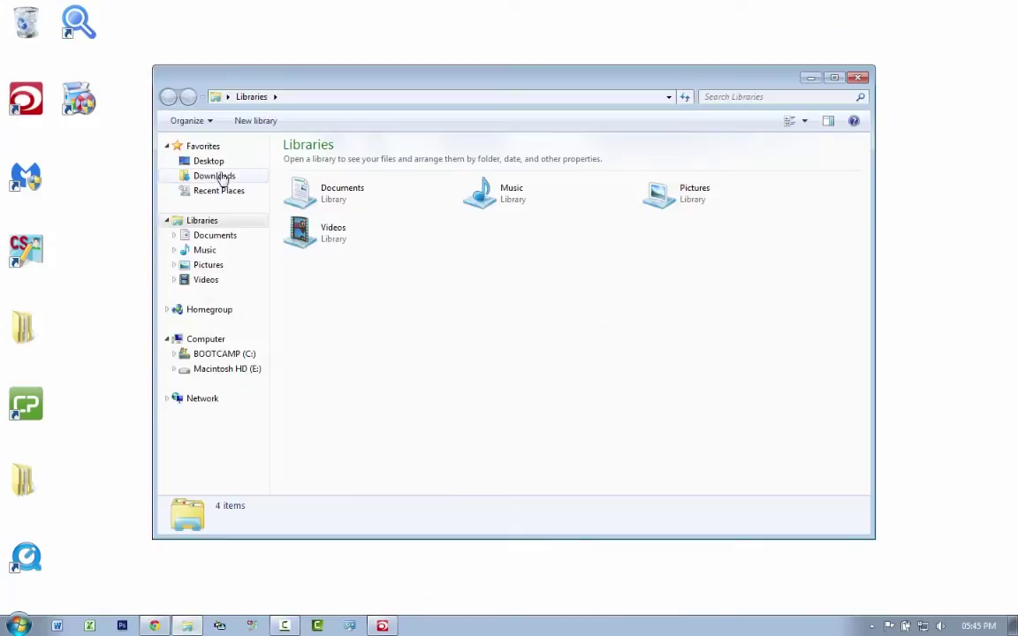
click(216, 176)
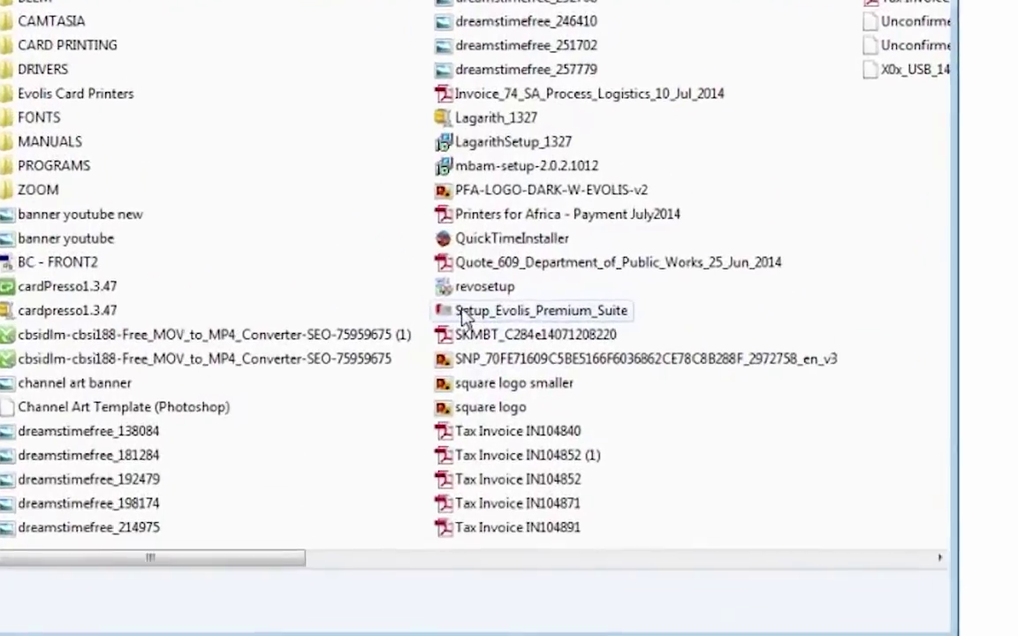
mouse_move(599, 336)
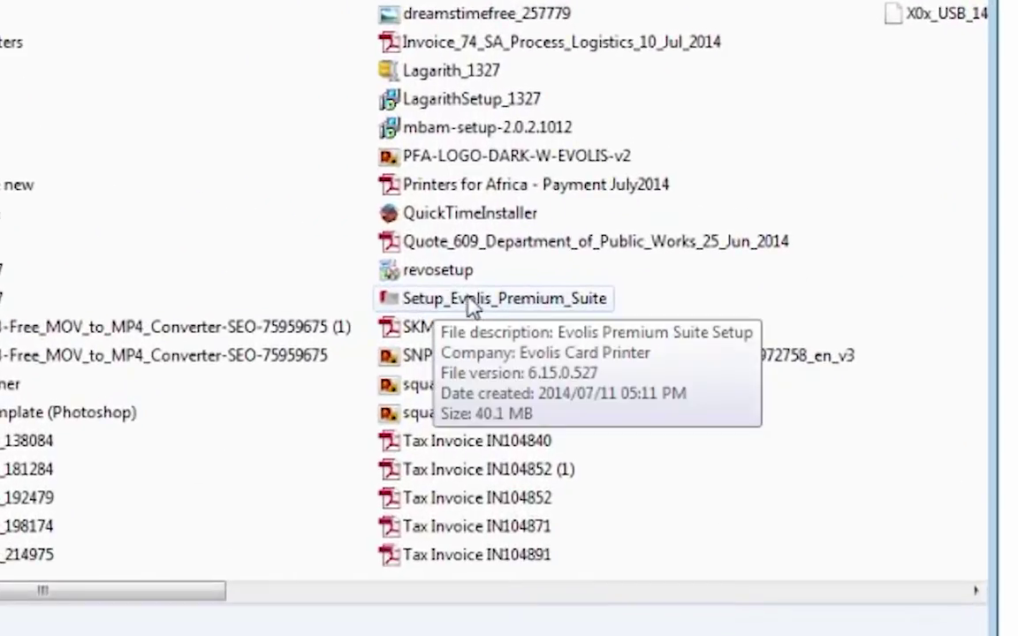
click(508, 303)
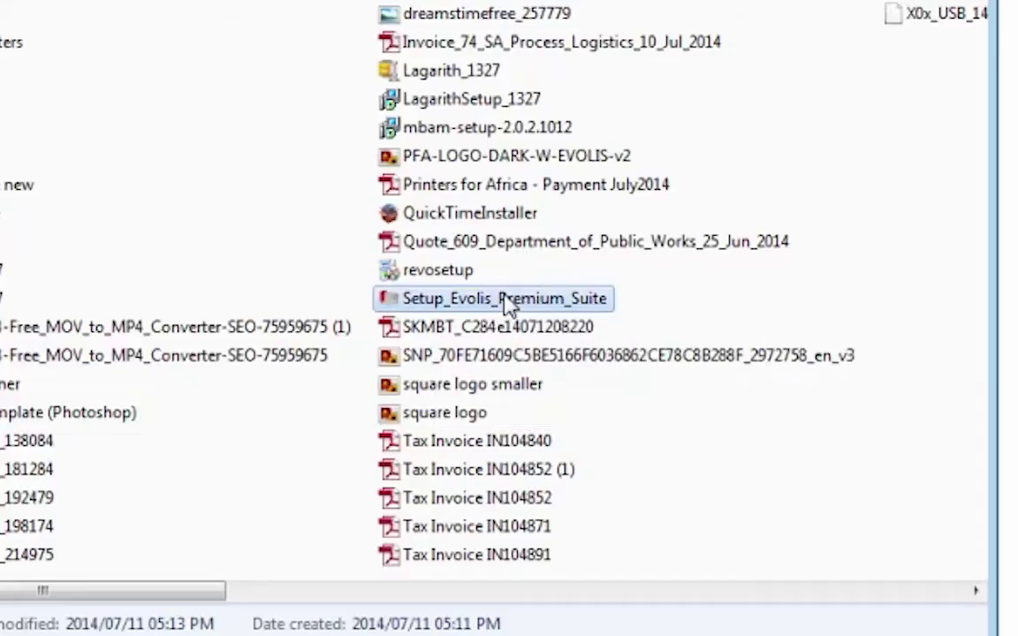
double_click(509, 303)
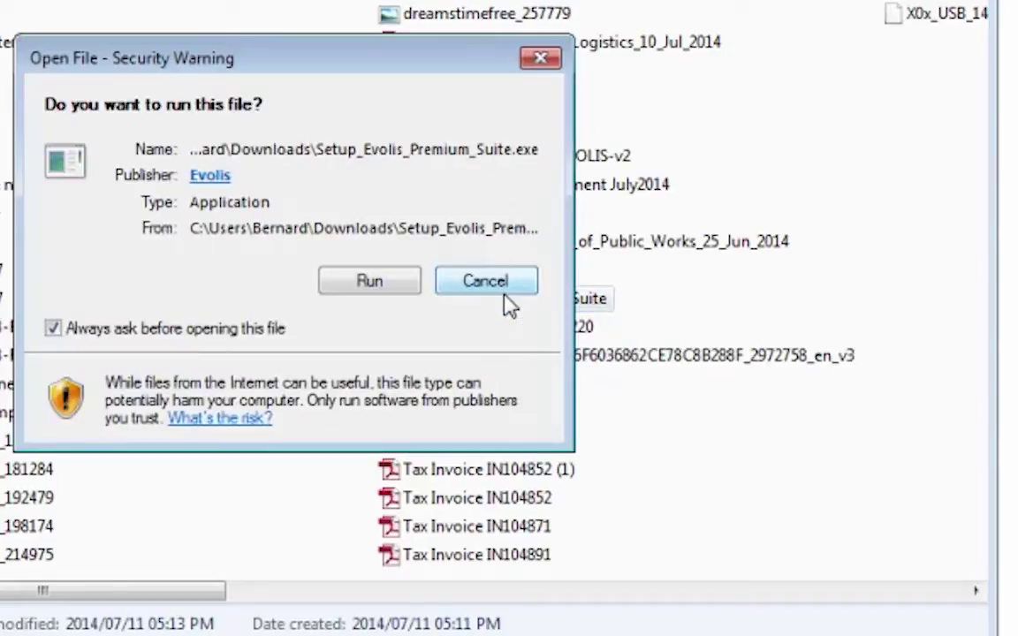
click(362, 281)
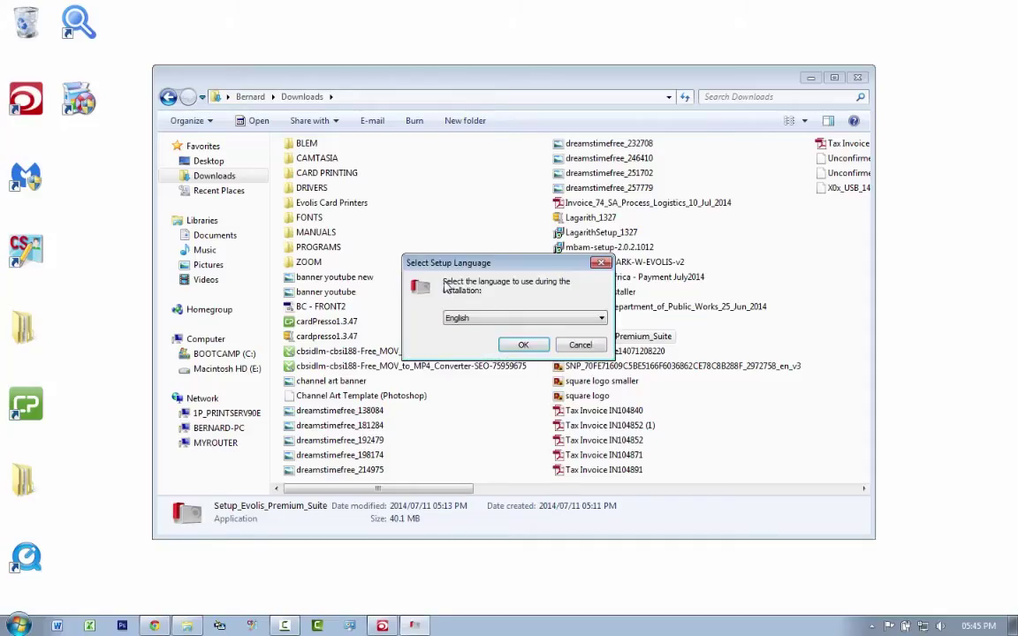
Accept English as the setup language, decline updating the already installed version, and close the Downloads folder
click(522, 344)
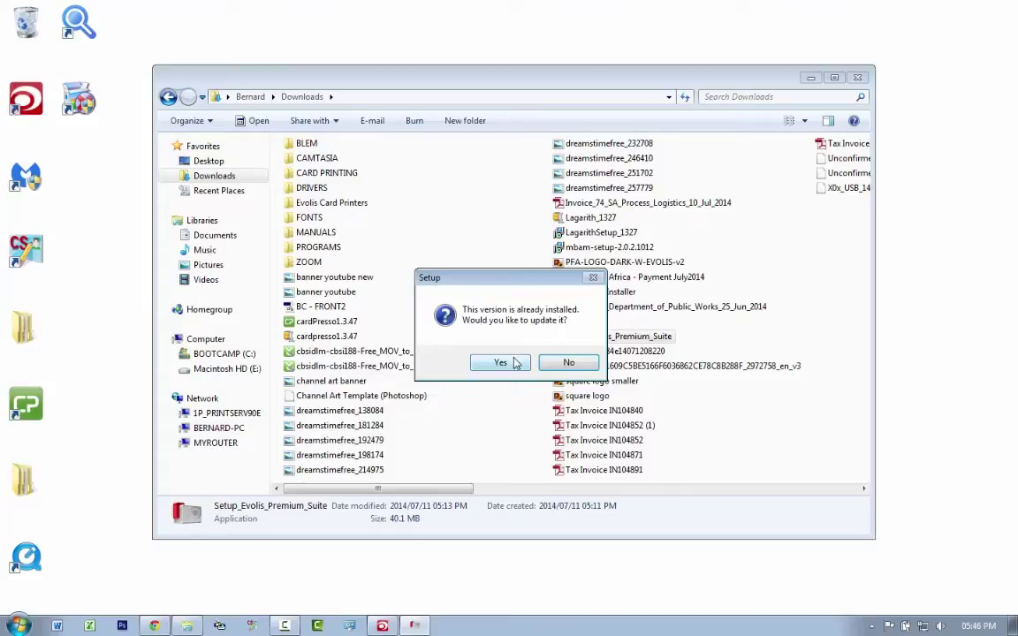
click(566, 363)
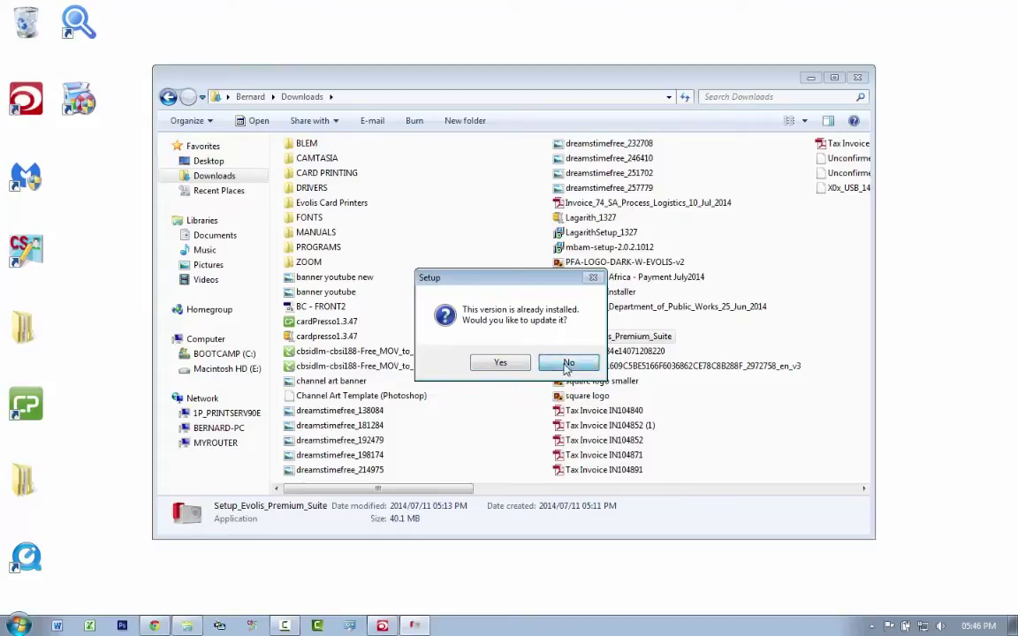
click(857, 76)
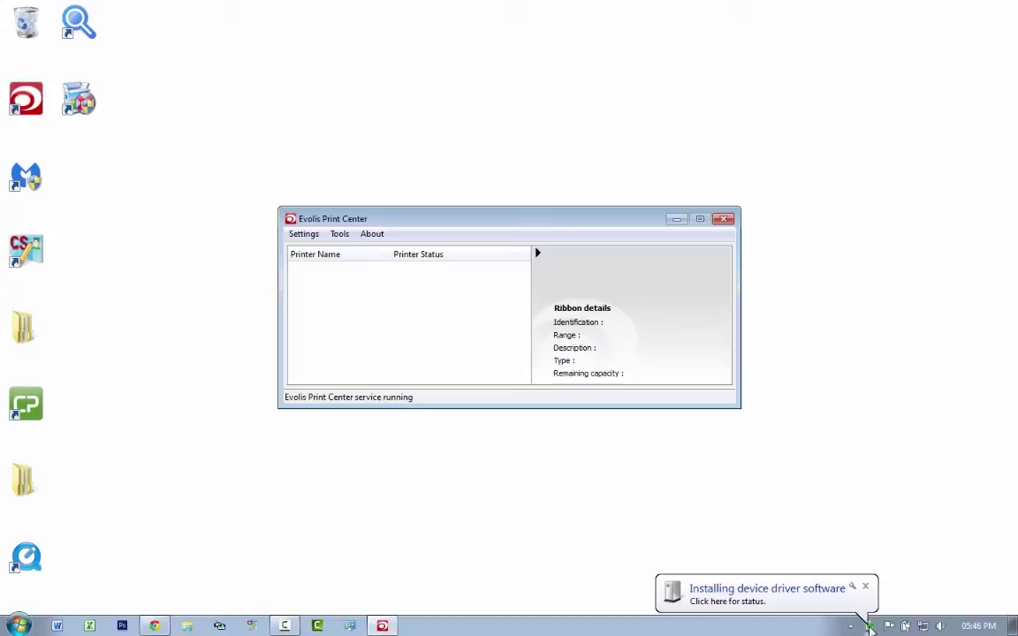
Display the driver installation status and Devices and Printers, and arrange both windows around Evolis Print Center for monitoring
click(871, 626)
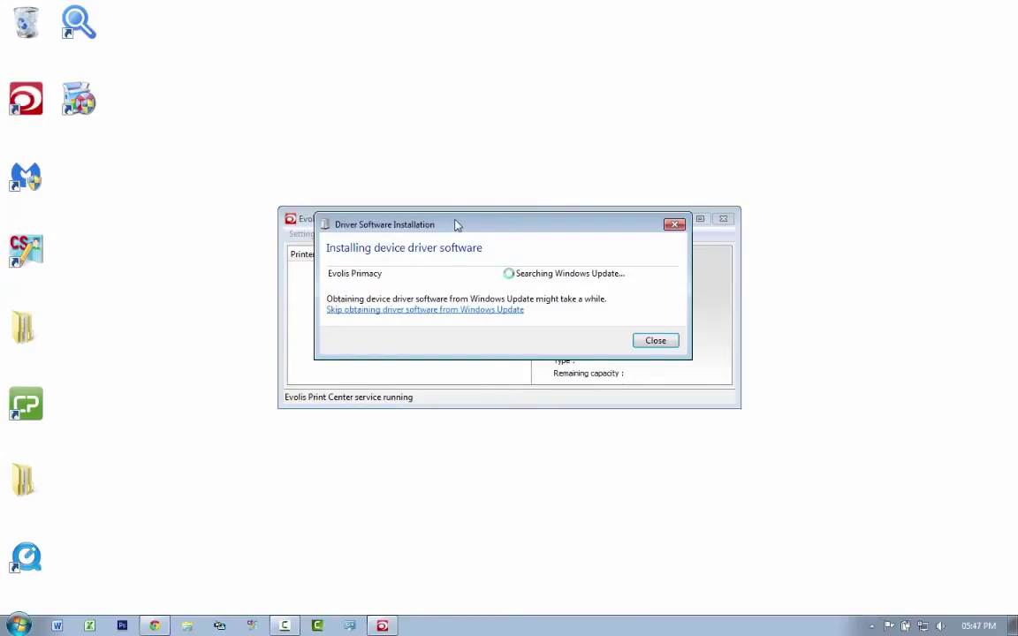
drag(457, 226, 449, 58)
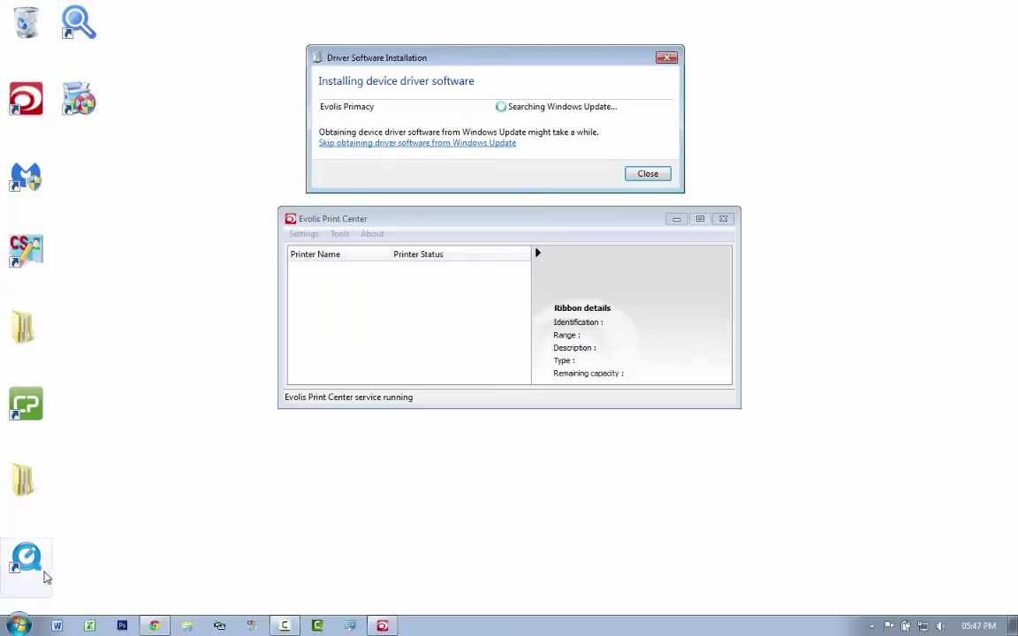
click(19, 625)
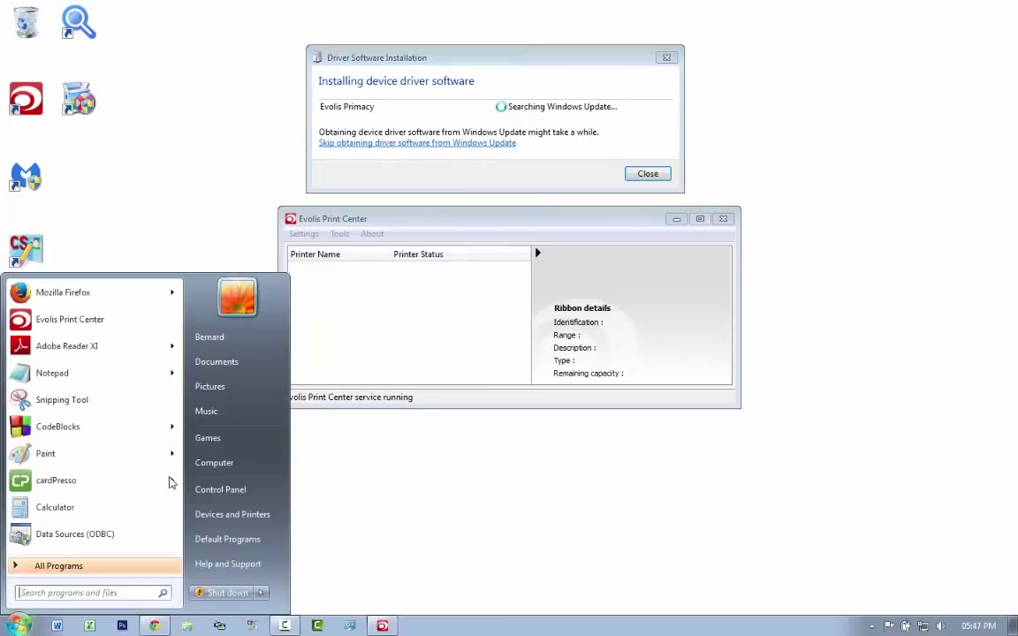
click(233, 513)
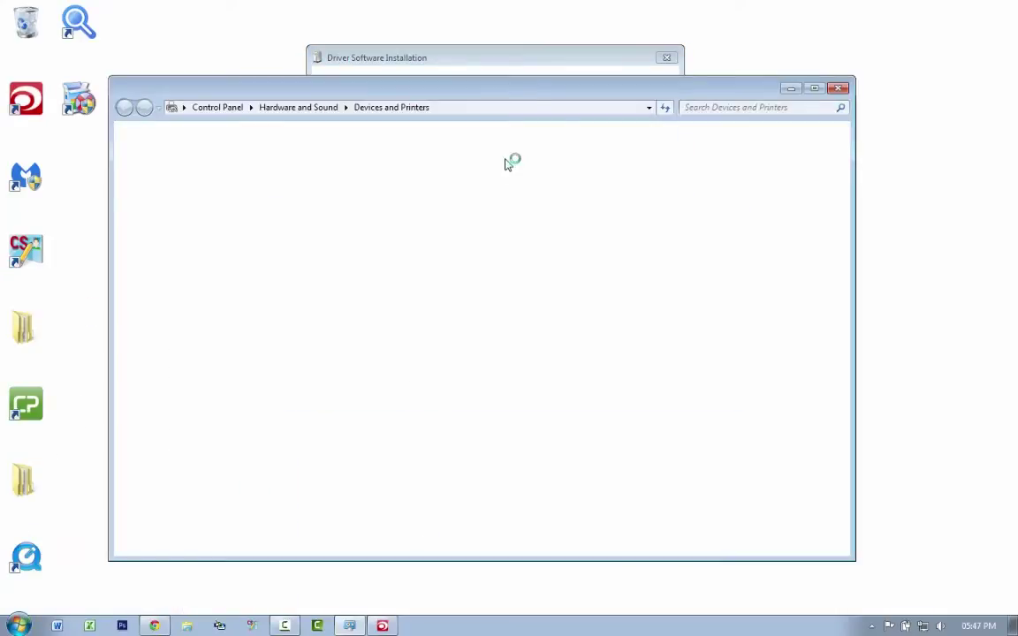
drag(516, 559, 520, 361)
drag(497, 94, 554, 339)
drag(512, 226, 504, 168)
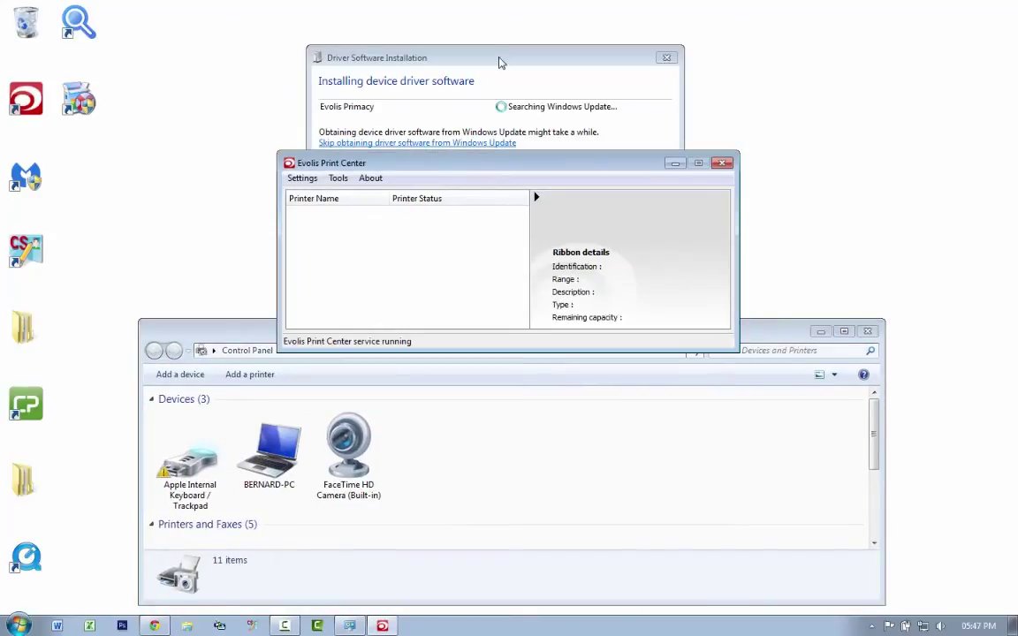
mouse_move(500, 61)
mouse_down()
mouse_move(486, 59)
mouse_move(491, 45)
mouse_move(502, 48)
mouse_up()
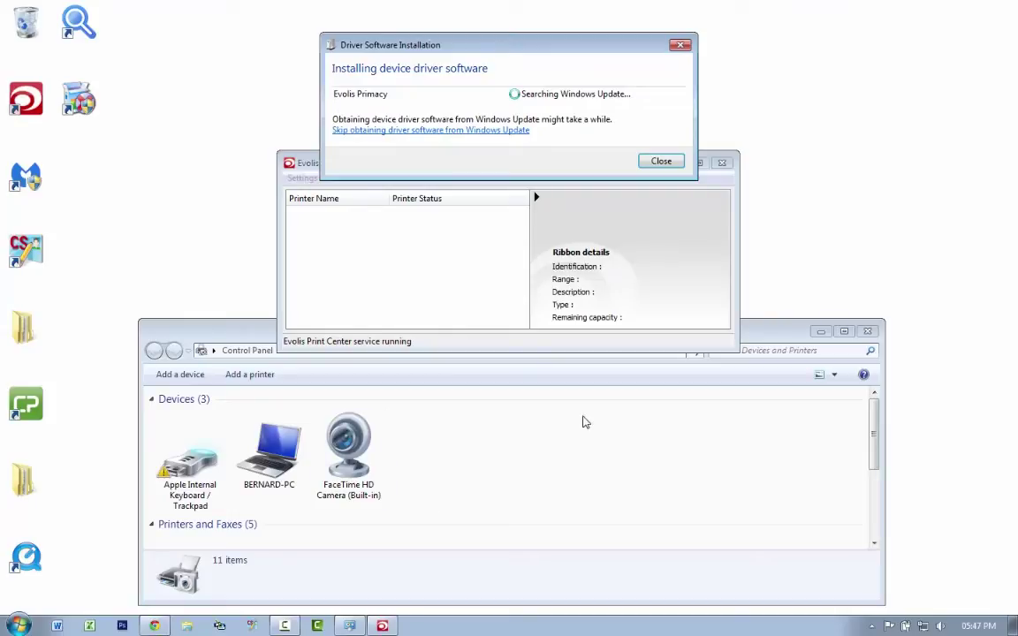
Check the Devices and Printers list for the Evolis Primacy, and close that window and the driver installation status
click(583, 422)
scroll(584, 422, down, 2)
scroll(583, 423, up, 2)
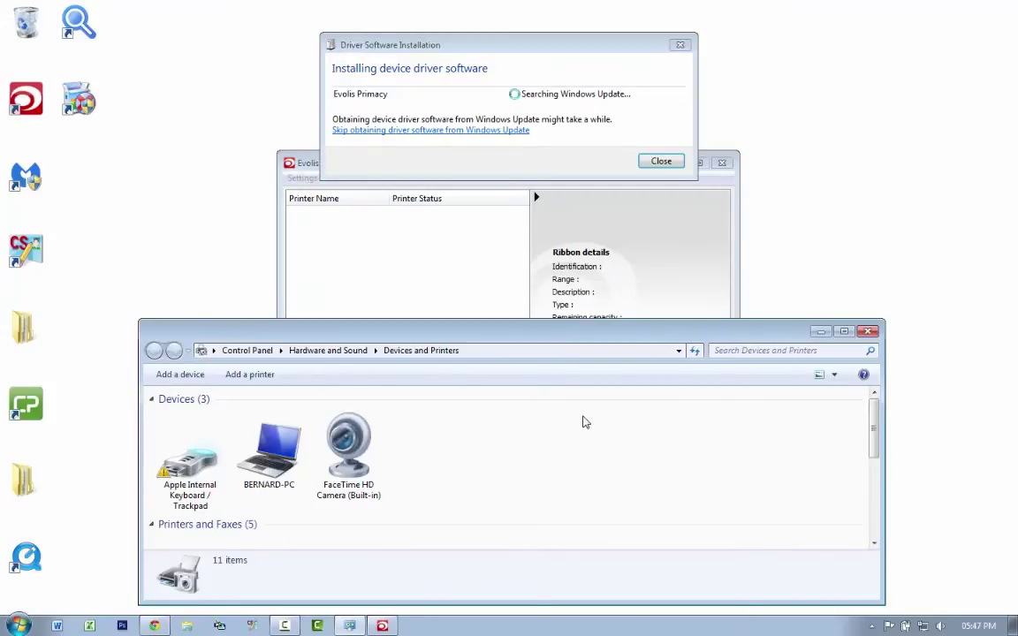
scroll(583, 422, down, 1)
scroll(583, 423, down, 2)
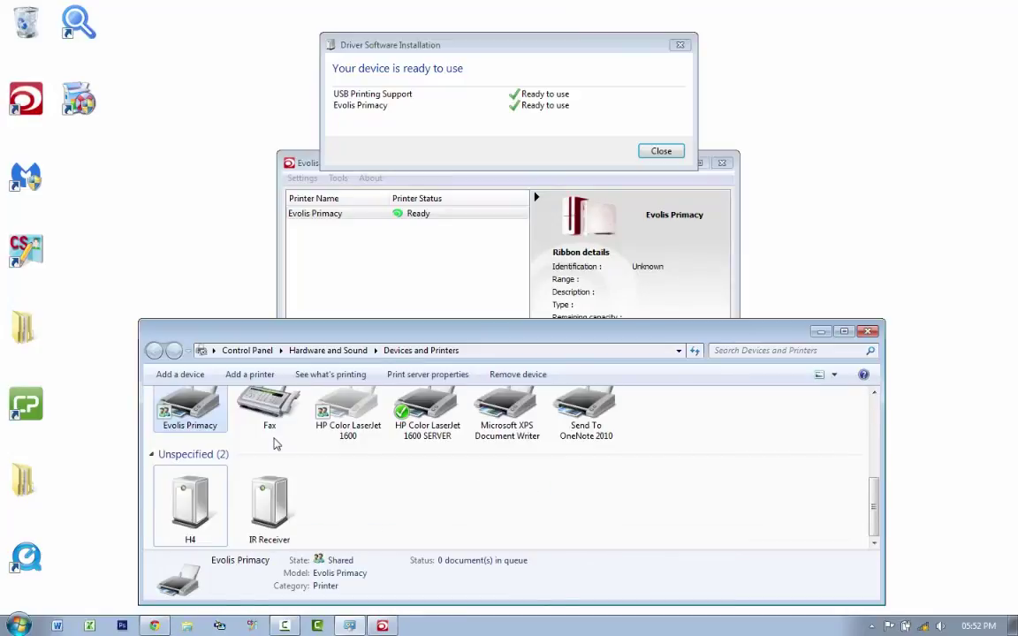
drag(873, 500, 874, 479)
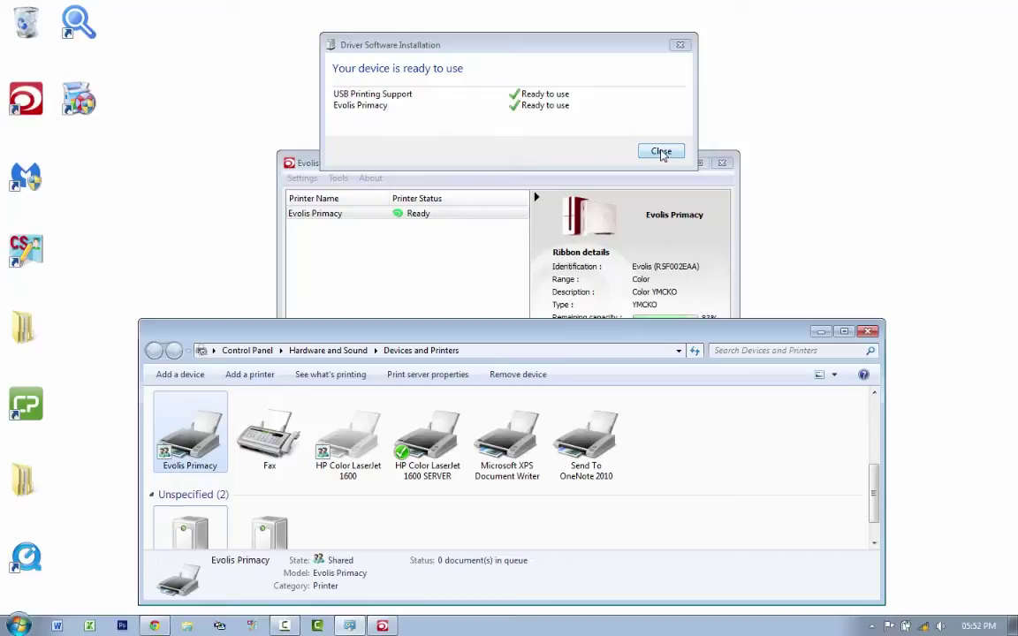
click(660, 152)
click(868, 332)
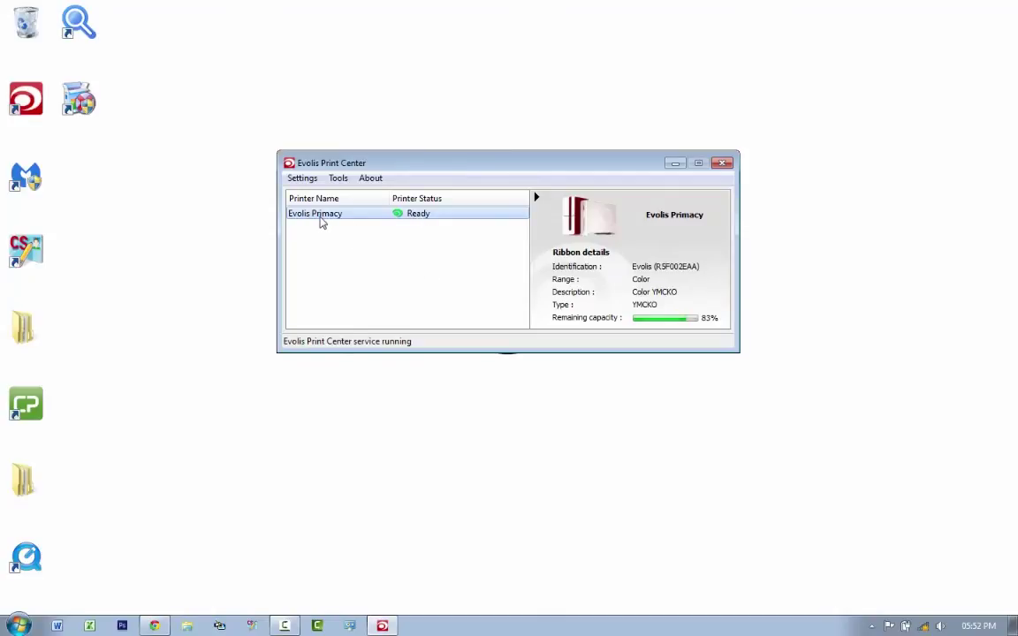
Open the Evolis Primacy properties, locate the firmware update page, and view the printer details for the firmware version
double_click(318, 215)
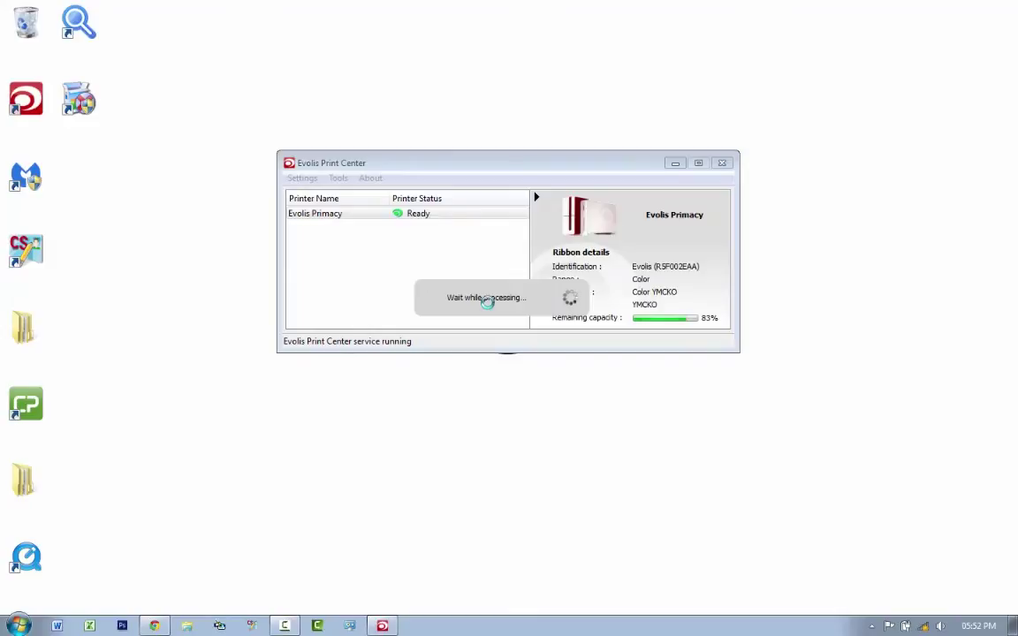
click(328, 216)
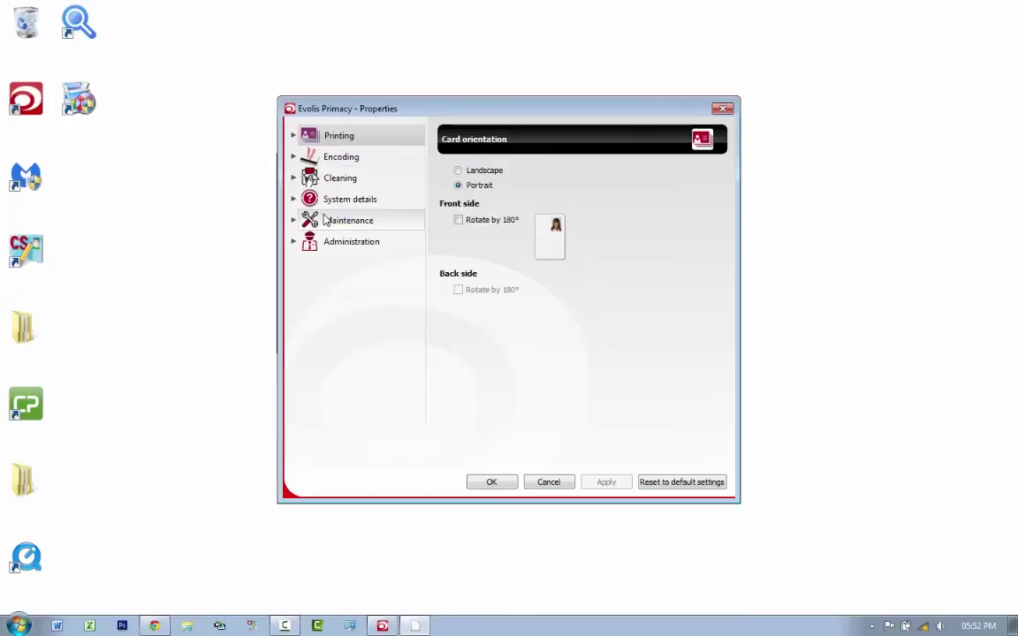
click(347, 223)
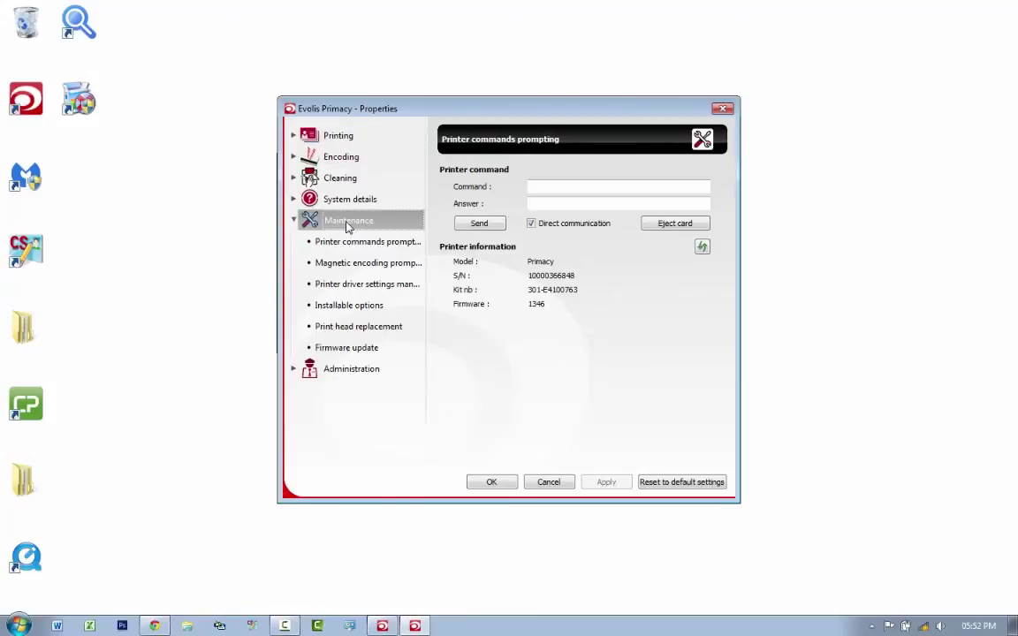
click(354, 348)
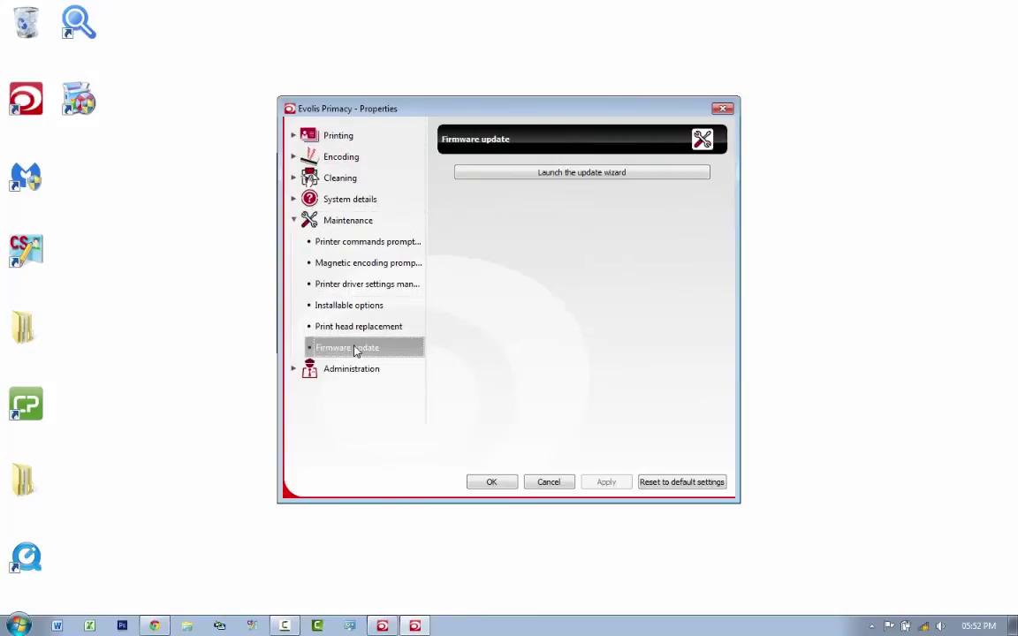
click(347, 201)
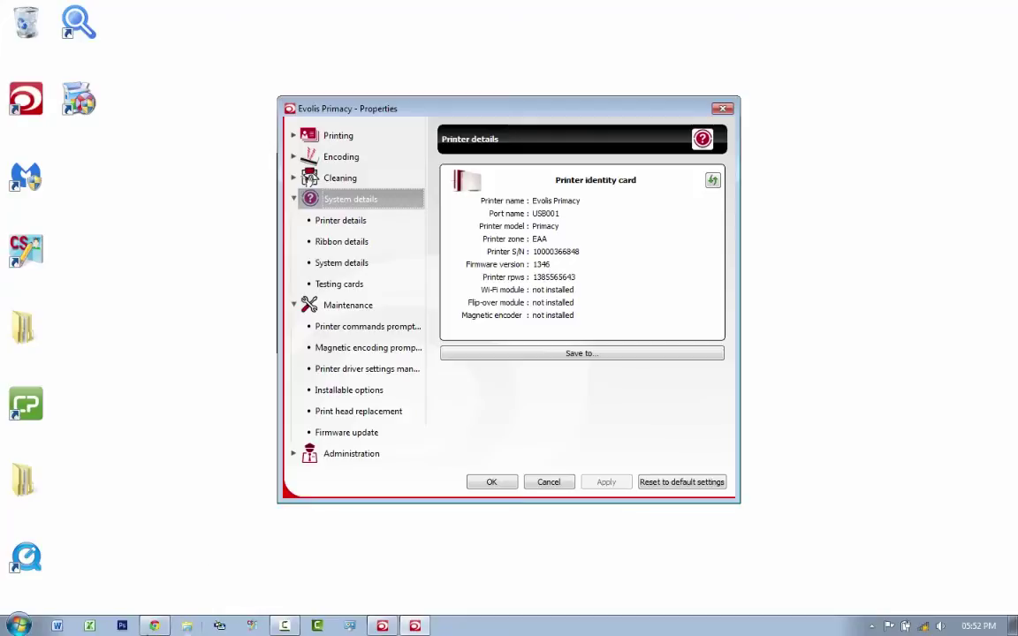
Locate X0x_USB_1413.firm in the Downloads folder and compare its version with the firmware version in the Evolis Primacy properties
click(186, 626)
click(214, 175)
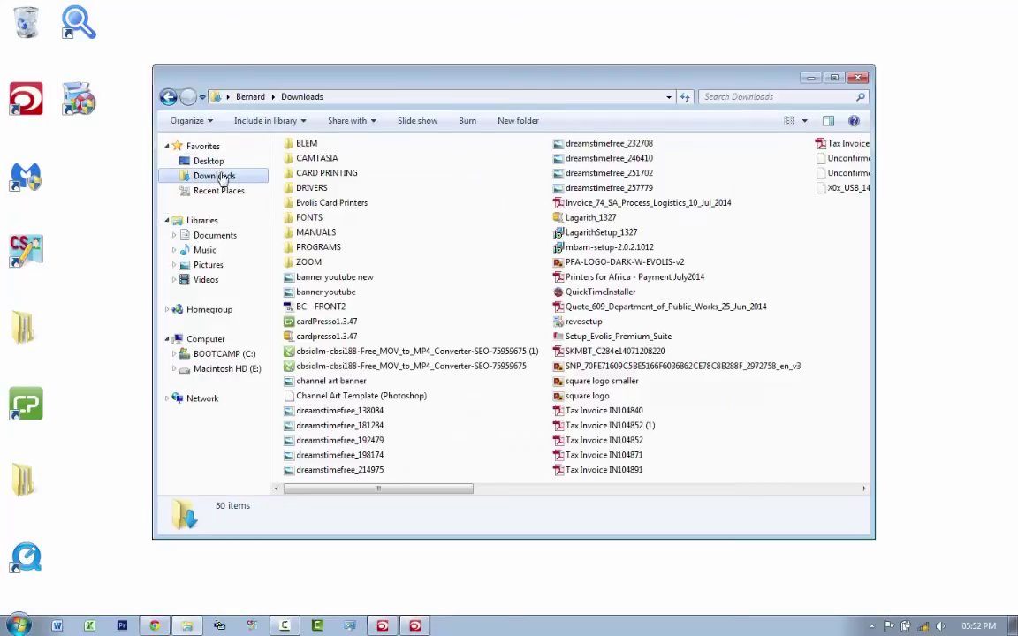
drag(437, 491, 650, 489)
click(560, 189)
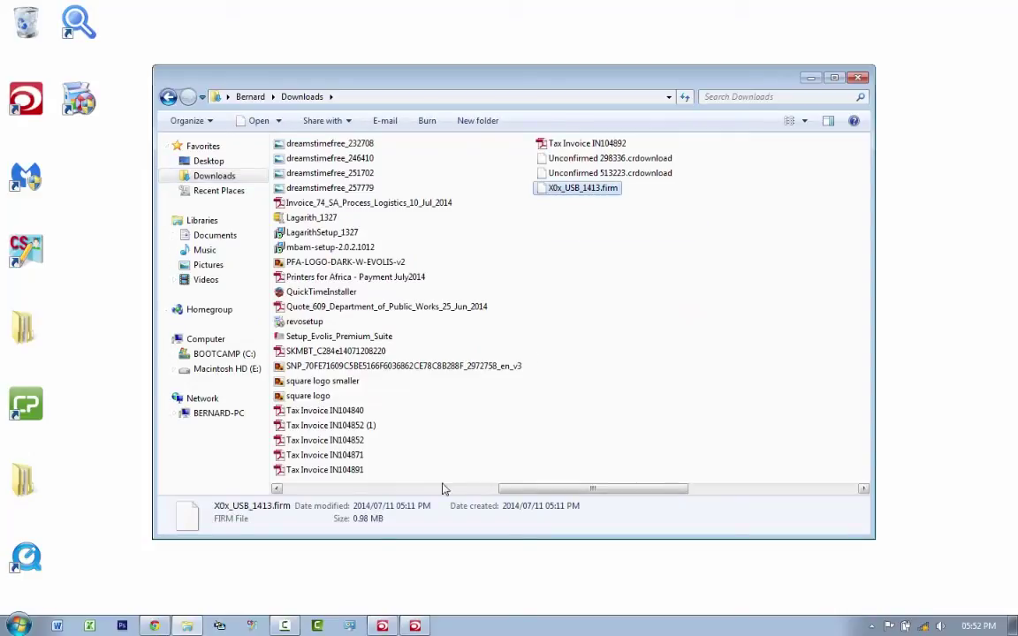
click(417, 626)
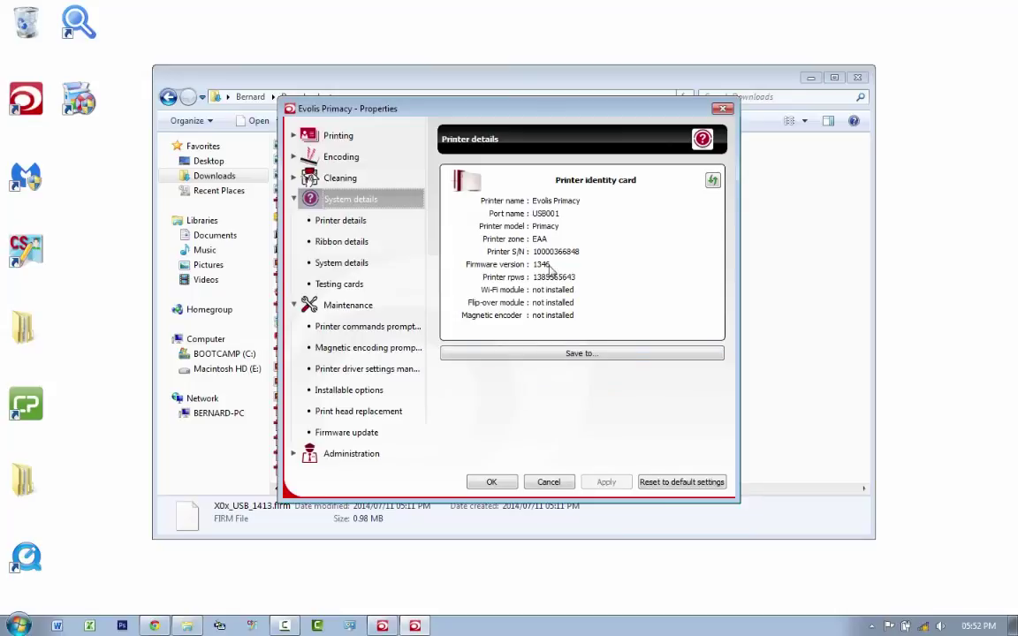
Launch the firmware update wizard from the Evolis Primacy properties and proceed to the firmware selection stage
click(349, 433)
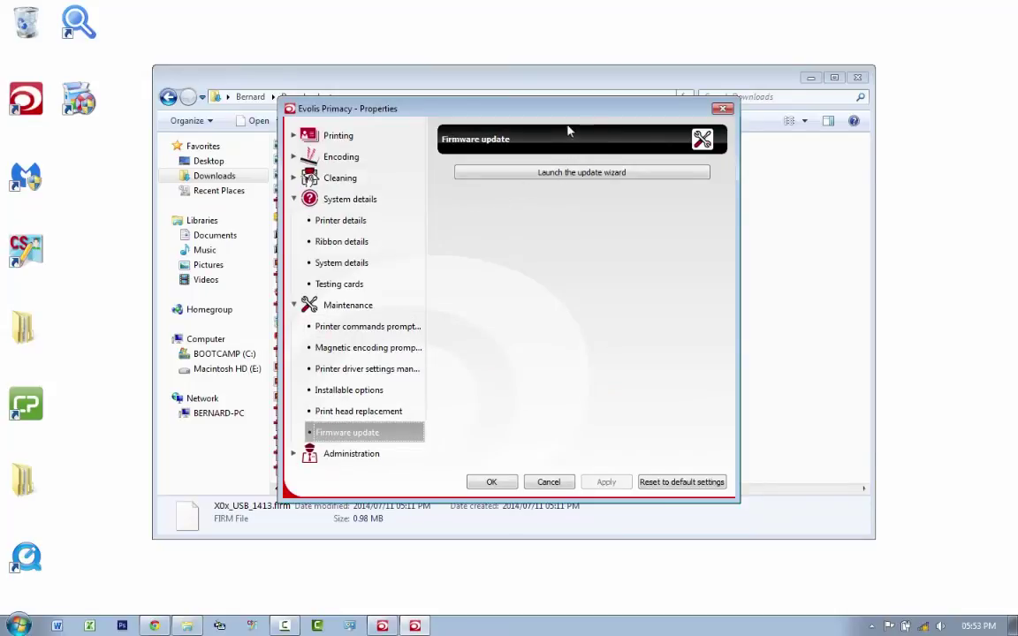
click(574, 172)
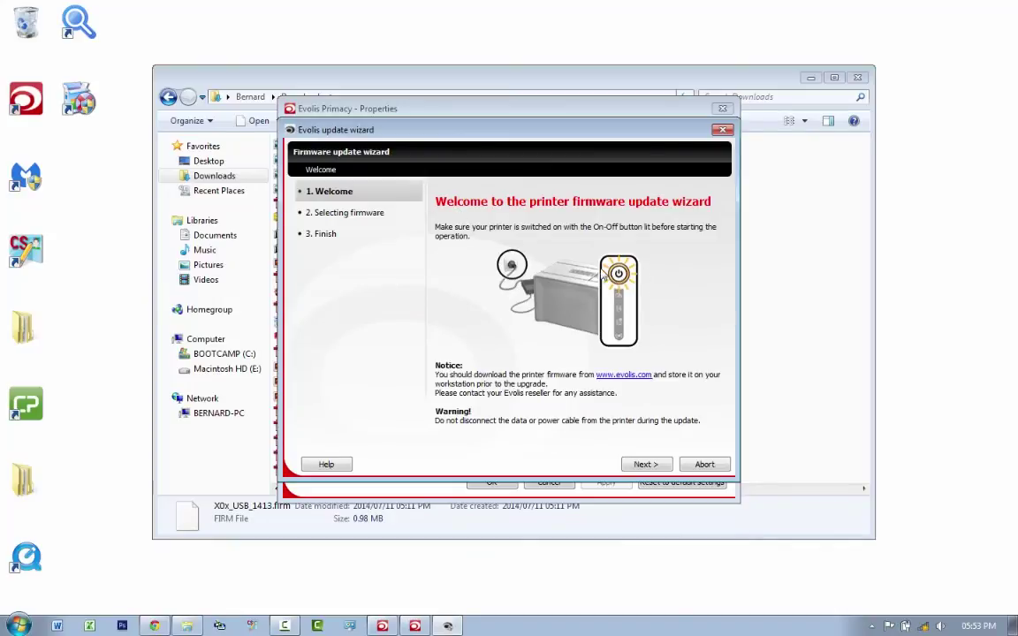
click(650, 466)
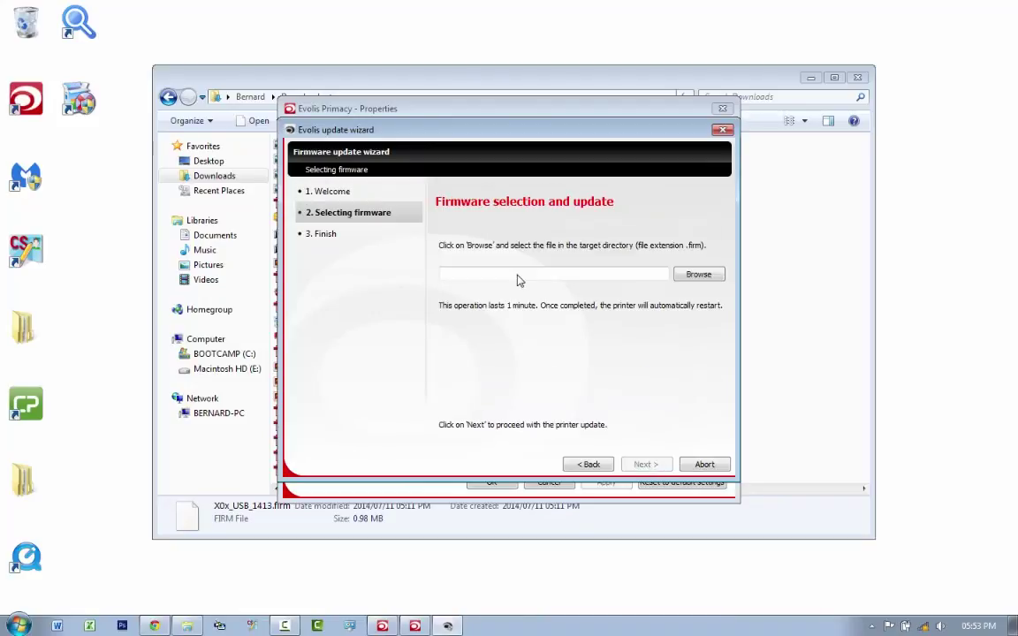
Choose X0x_USB_1413.firm from the Downloads folder as the firmware file and run the printer update
click(698, 274)
click(462, 351)
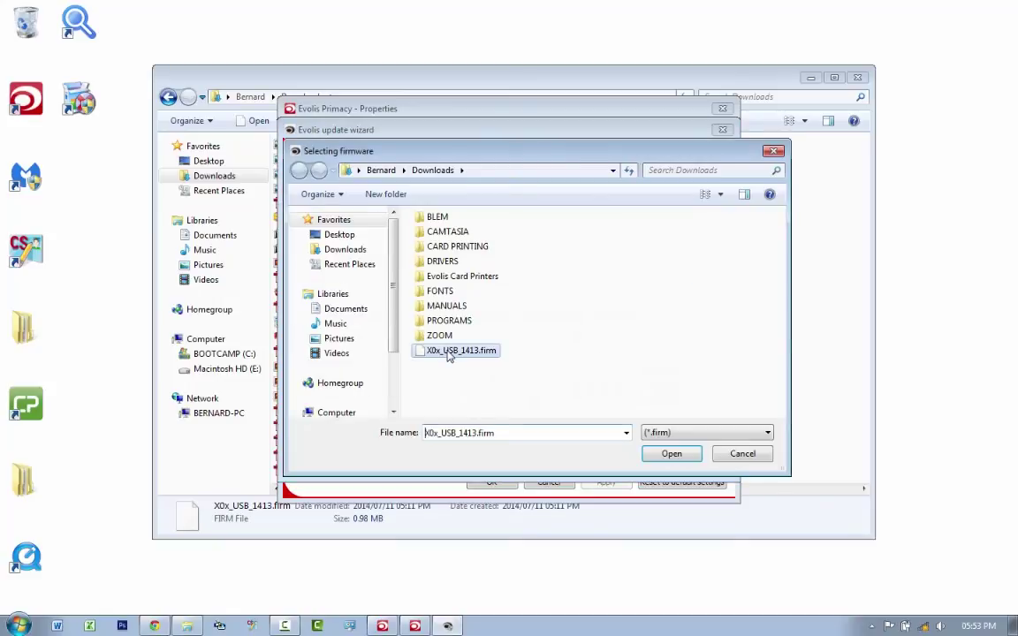
scroll(354, 274, up, 3)
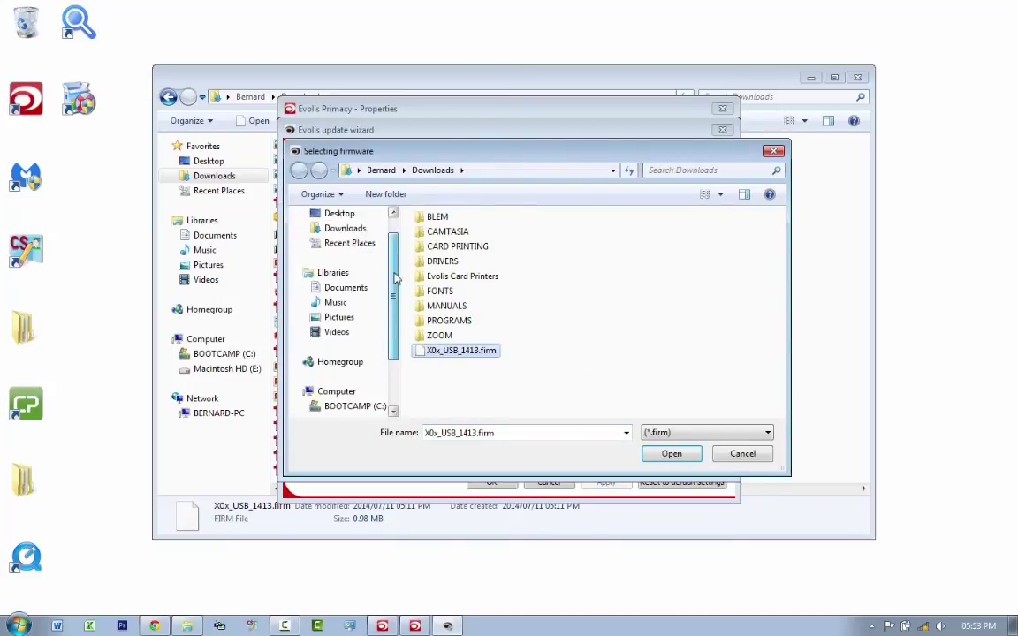
click(347, 254)
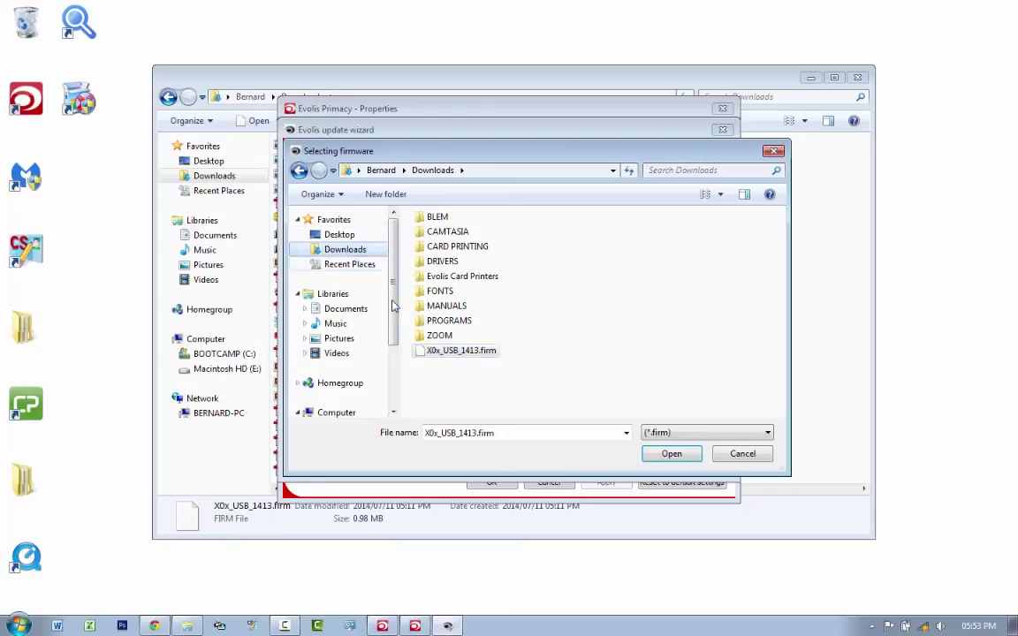
click(452, 351)
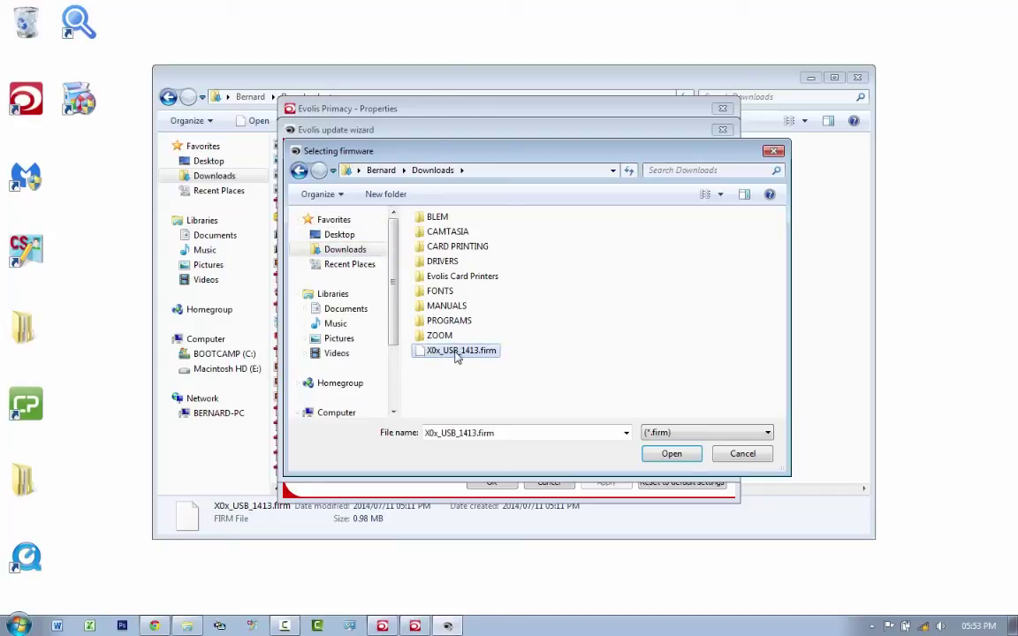
click(672, 456)
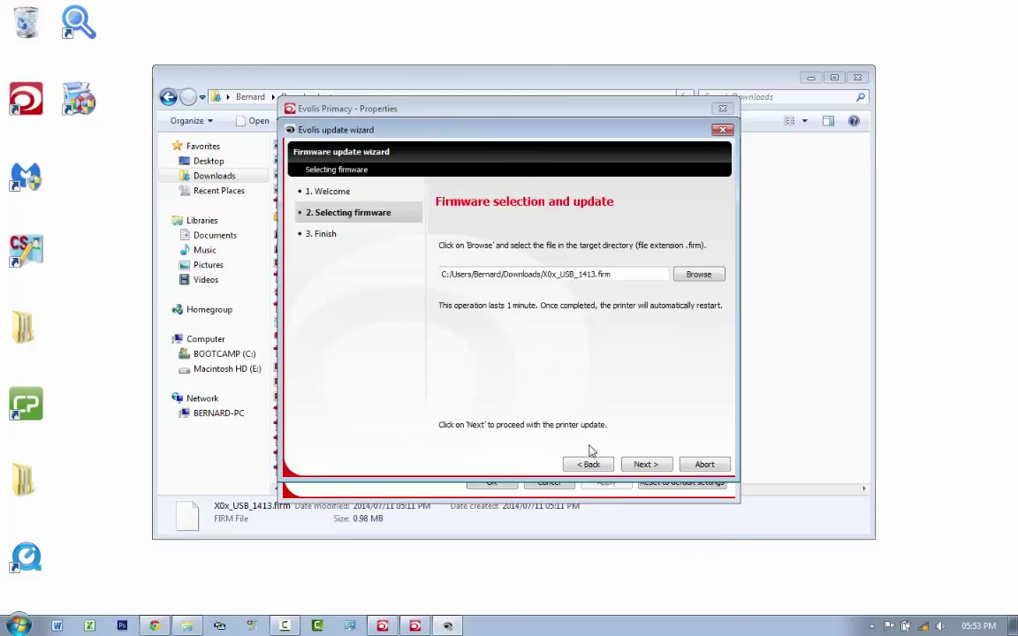
click(648, 464)
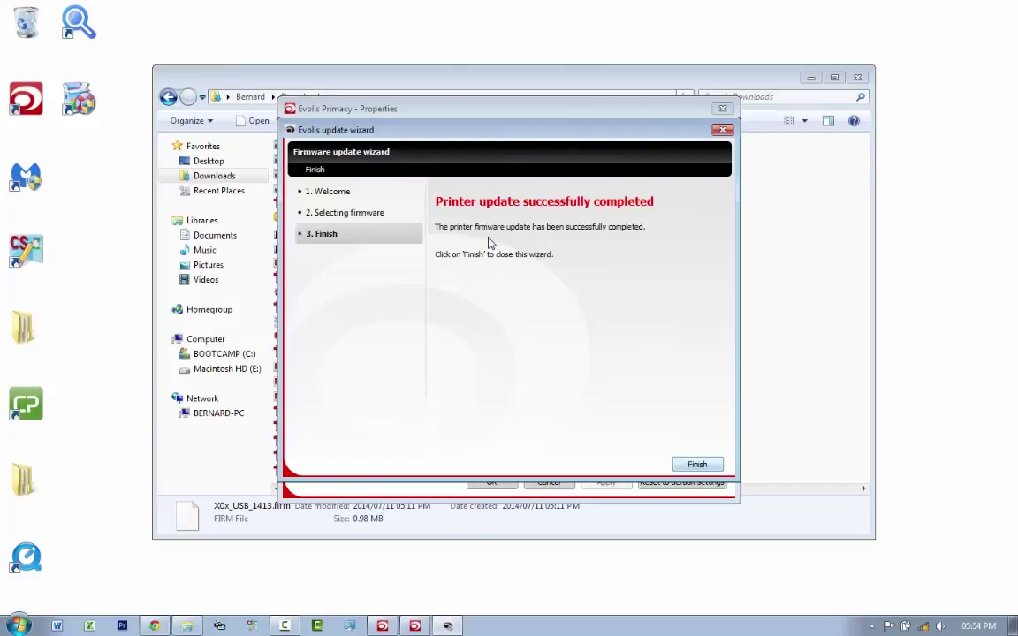
Finish the update wizard, check the firmware version in the printer details, and close the properties and the Downloads folder
key(Return)
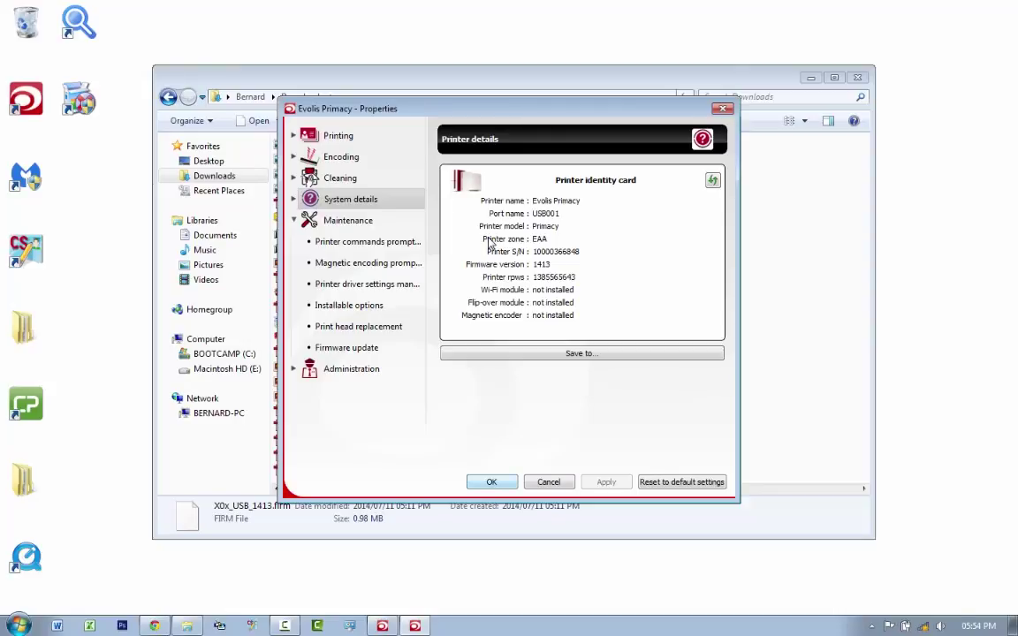
key(Escape)
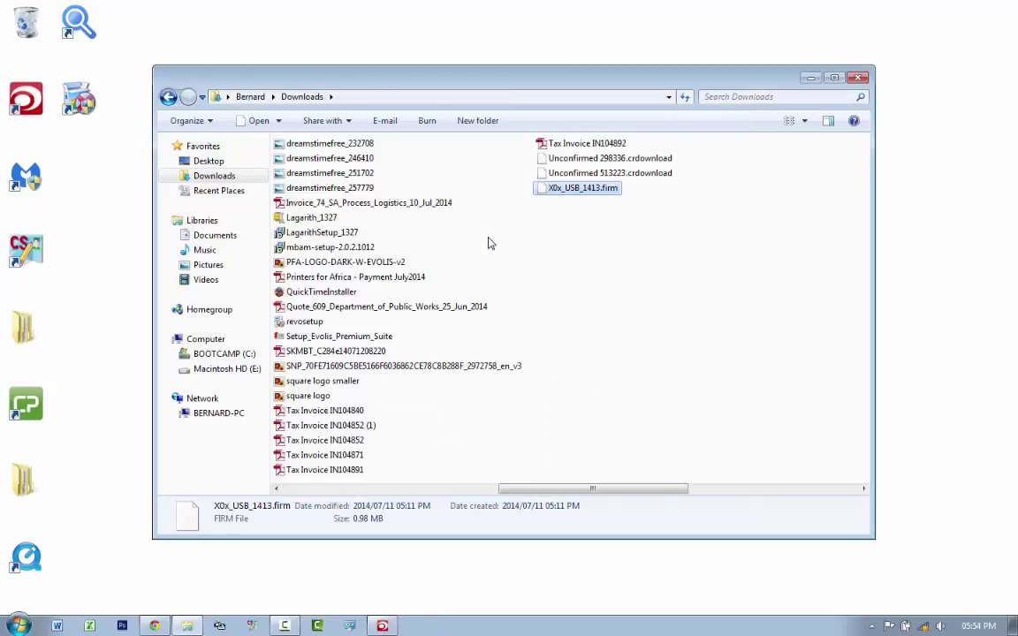
key(alt+F4)
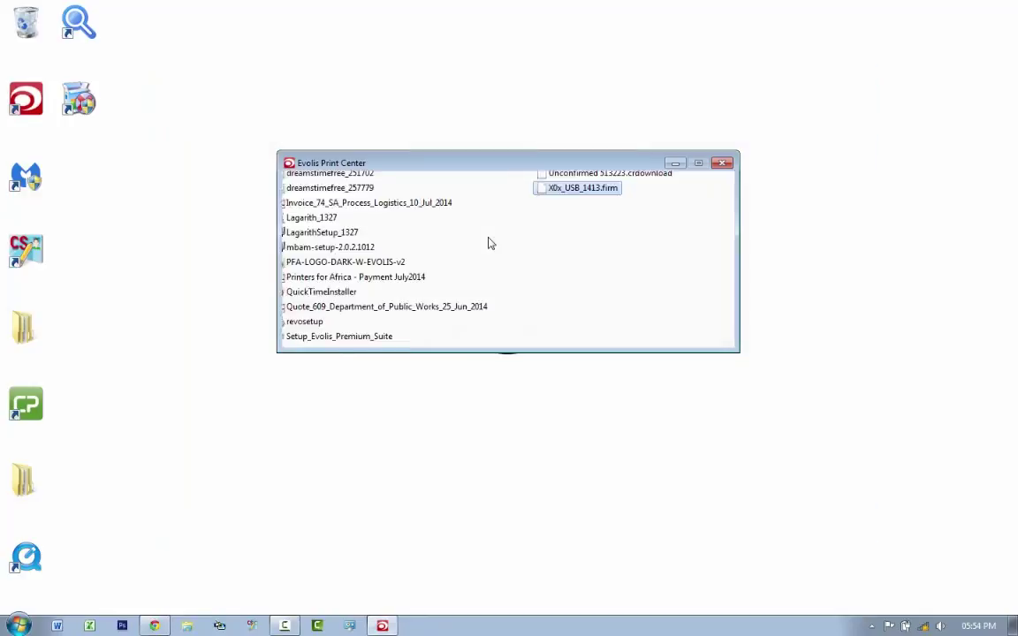